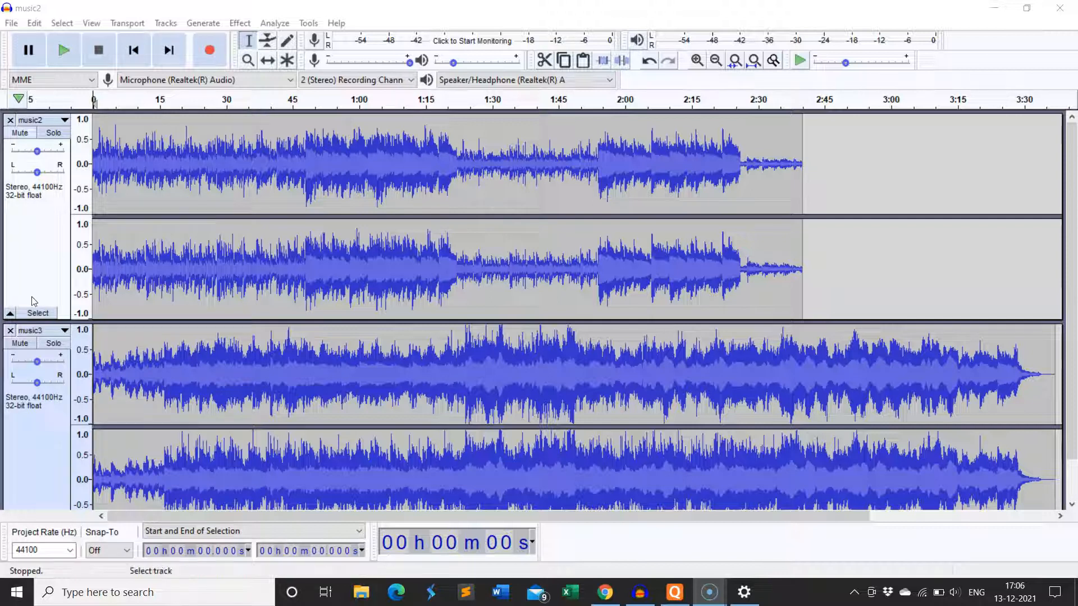
- Play back the music2 track with music3 muted, and set the system volume to 52
left_click(17, 344)
scroll(315, 385, "up", 1)
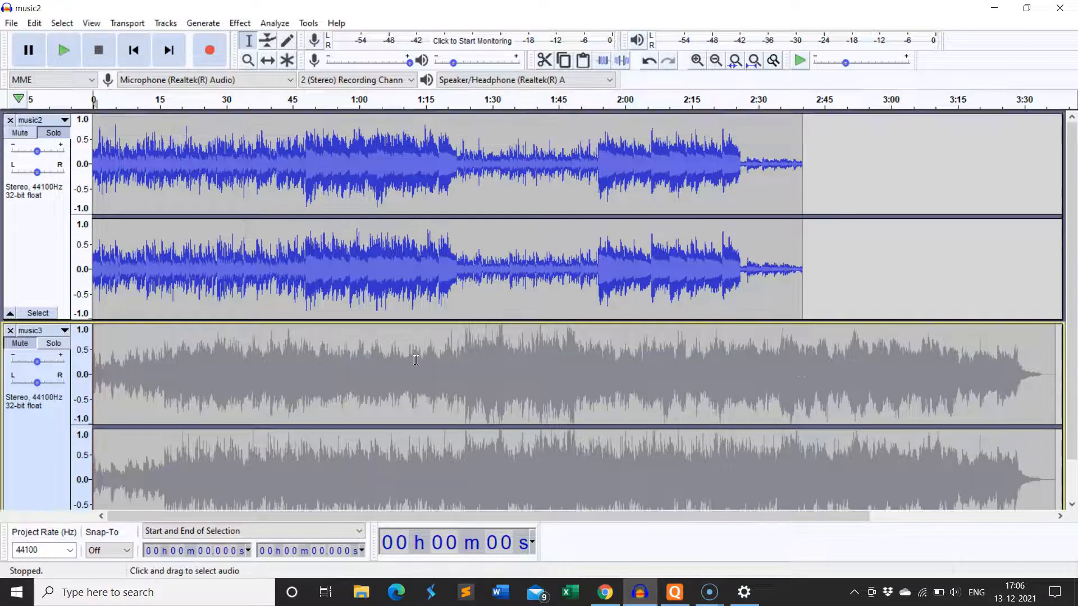
left_click(64, 50)
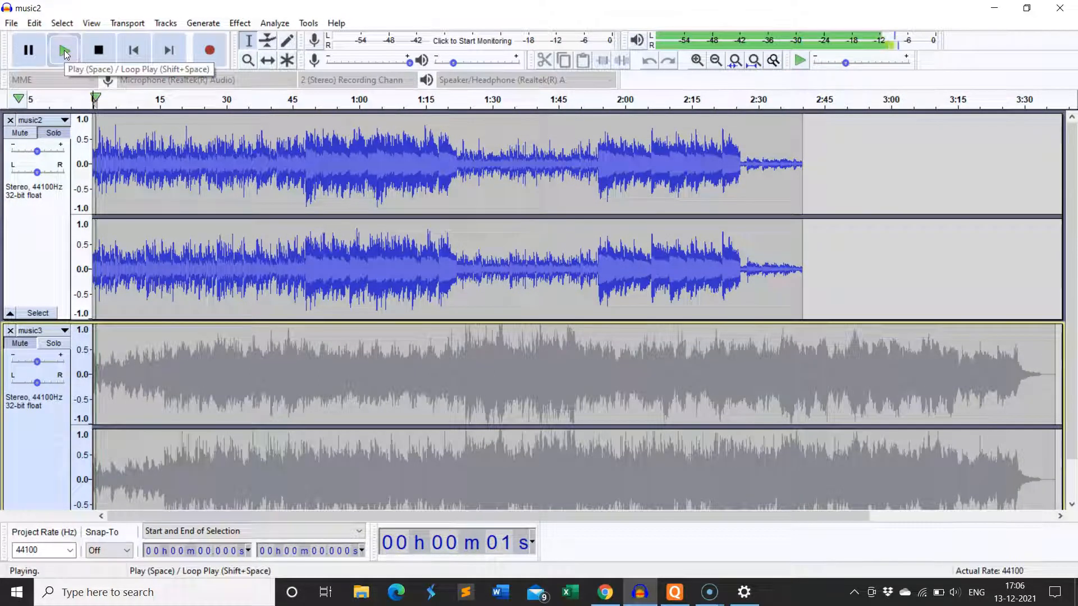
key("XF86AudioLowerVolume")
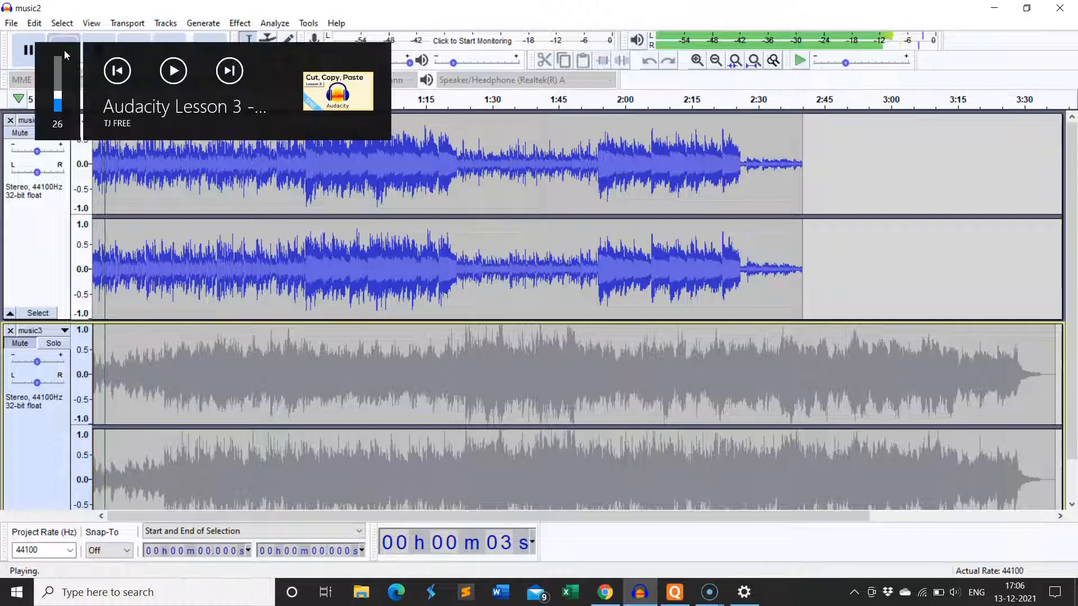
key("XF86AudioRaiseVolume")
key("XF86AudioRaiseVolume")
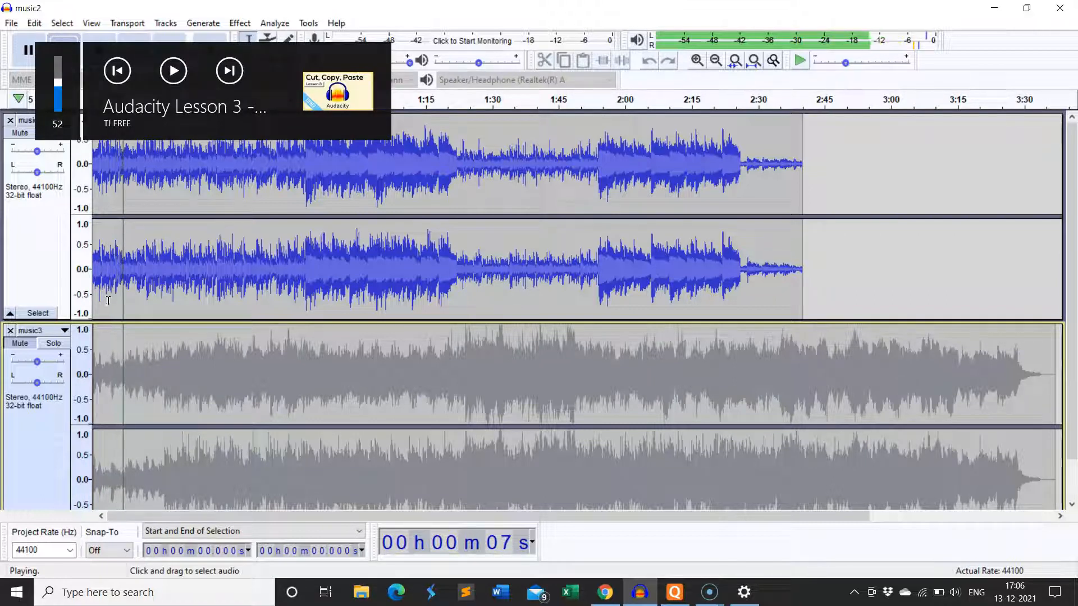
- Mute music2 and unmute music3 so that only music3 is audible, and listen to its opening seconds
left_click(21, 135)
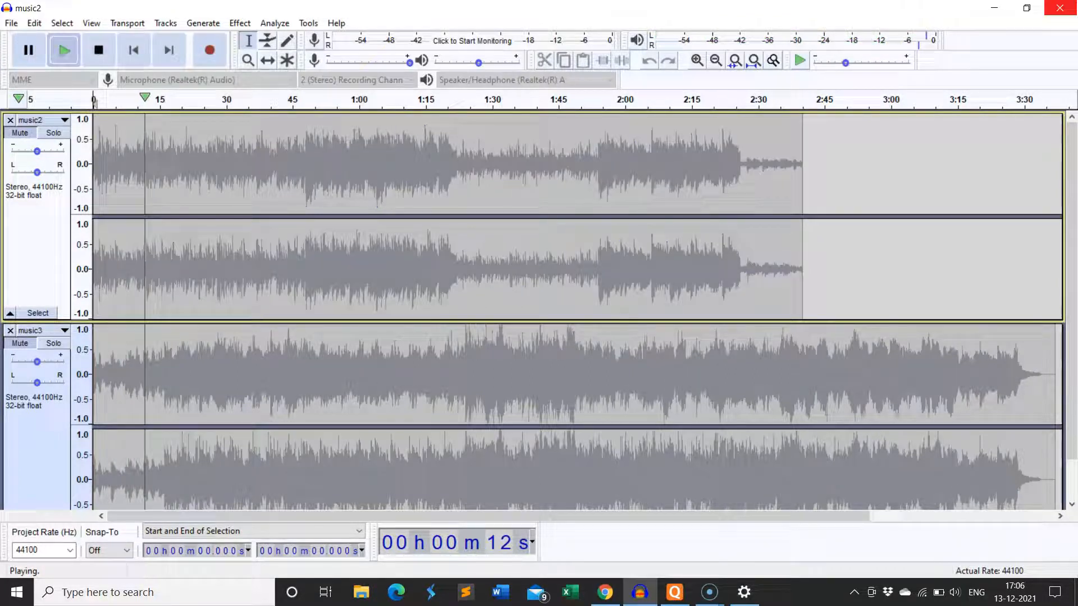
left_click(98, 50)
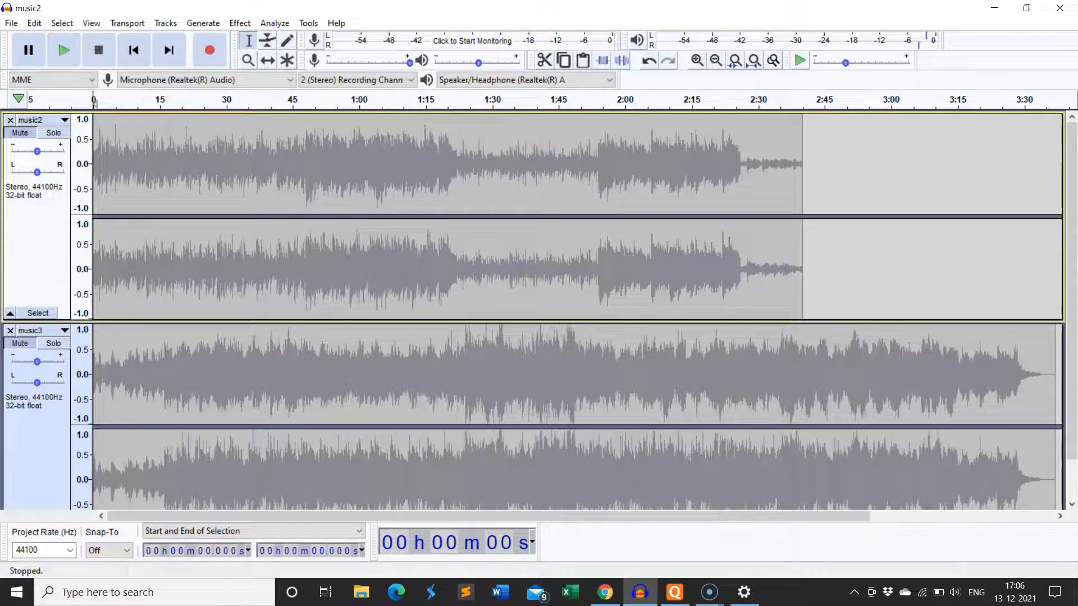
left_click(19, 342)
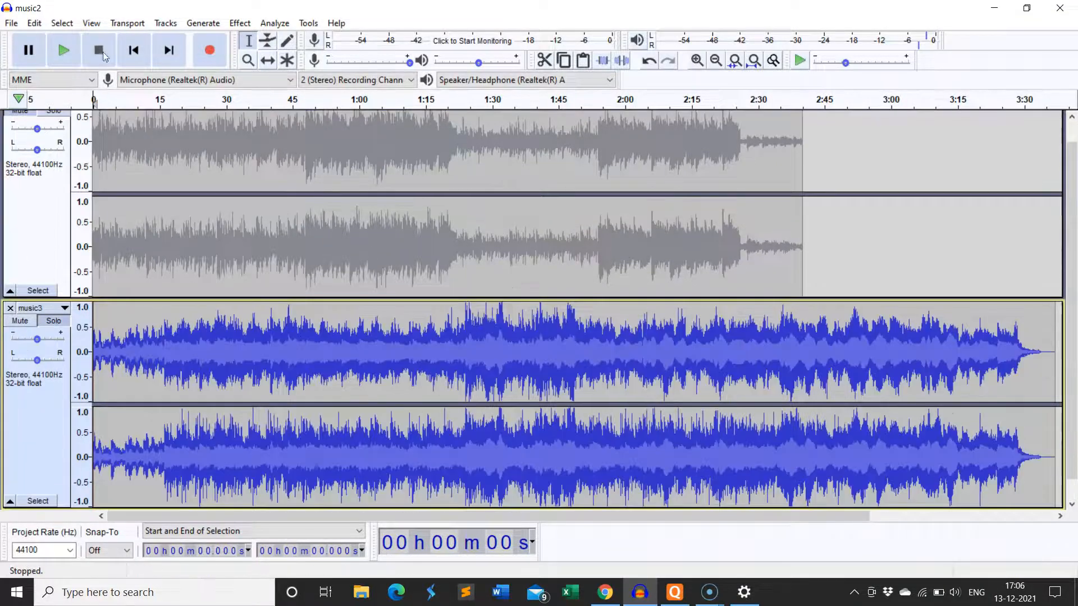
left_click(70, 47)
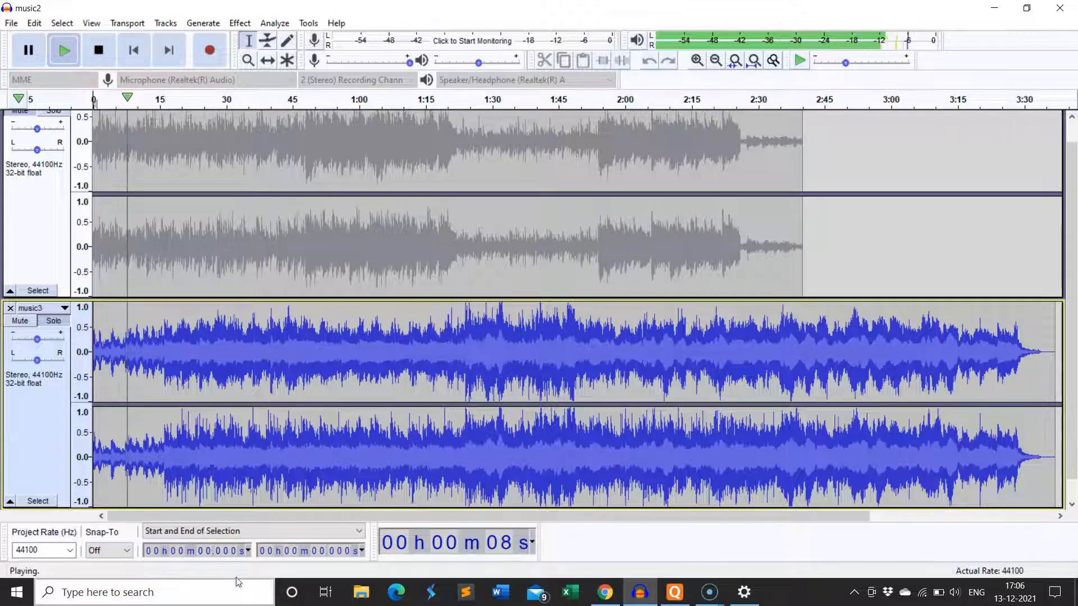
left_click(76, 62)
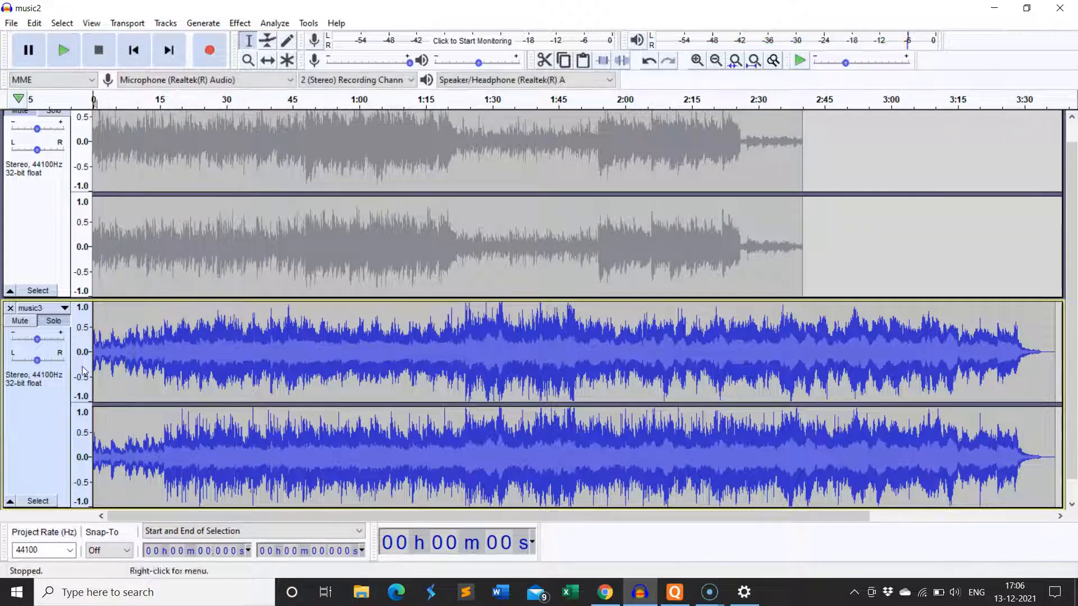
- Toggle the mute on music3 on and off, and listen to the start of the track again
left_click(12, 322)
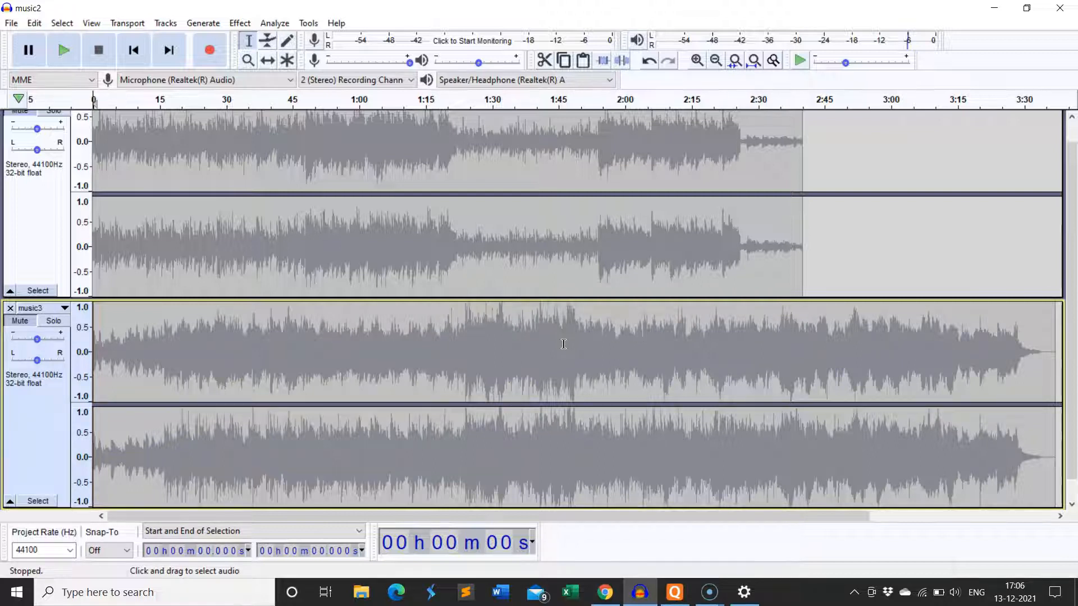
key("shift+u")
scroll(564, 343, "down", 1)
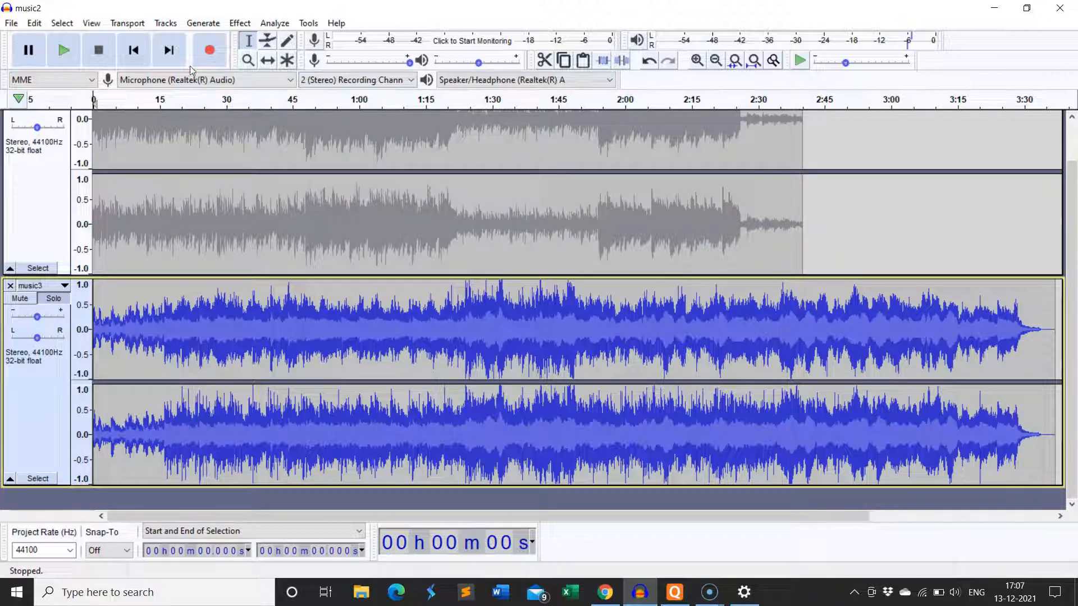
left_click(54, 42)
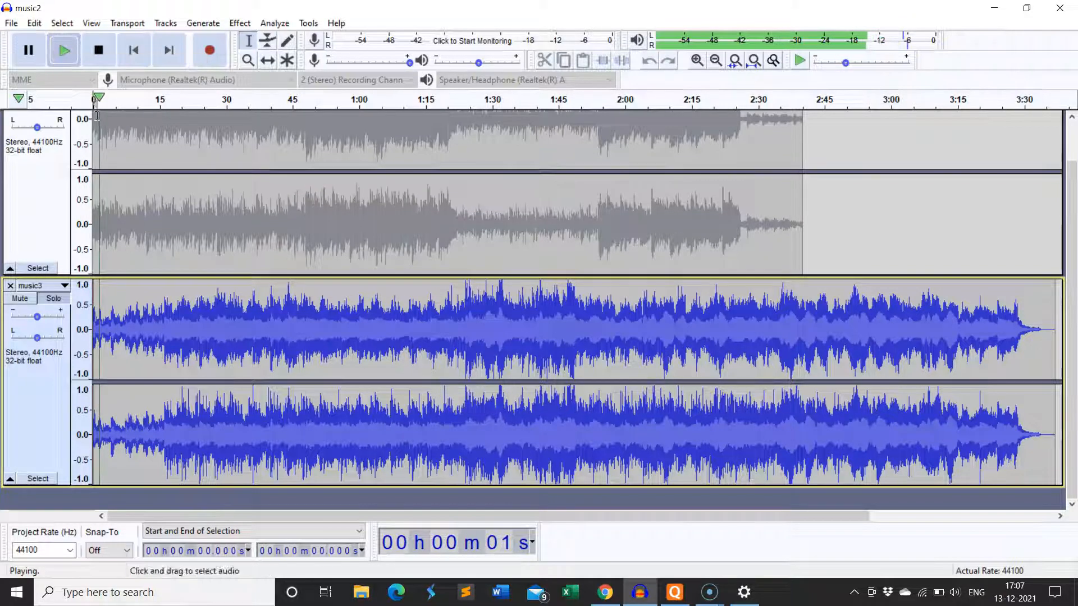
left_click(99, 50)
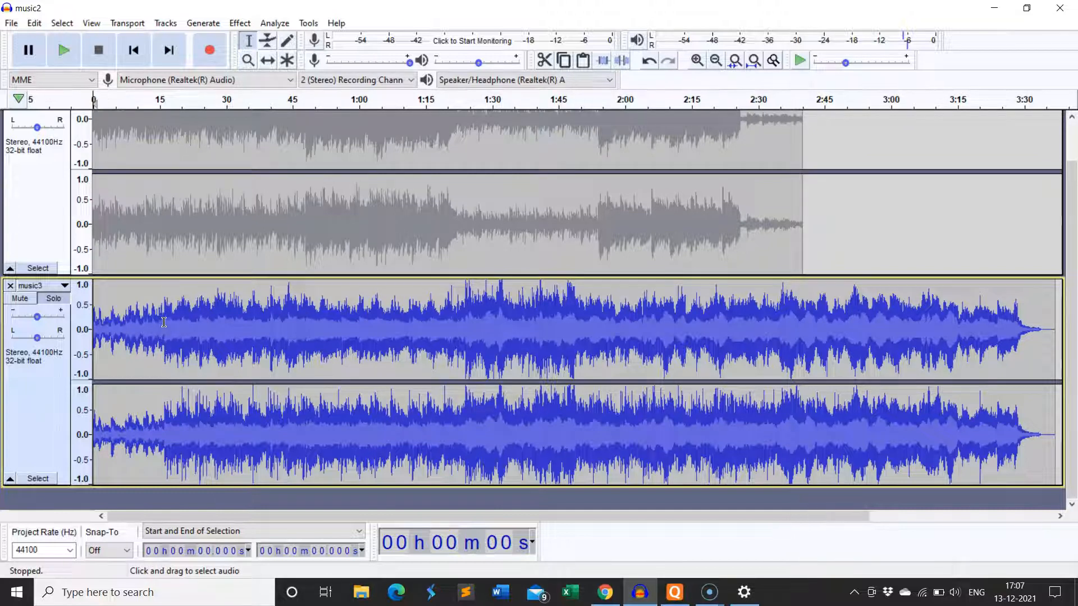
- Cut the first 16.147 seconds of audio from the music3 track
left_click_drag(165, 321, 92, 332)
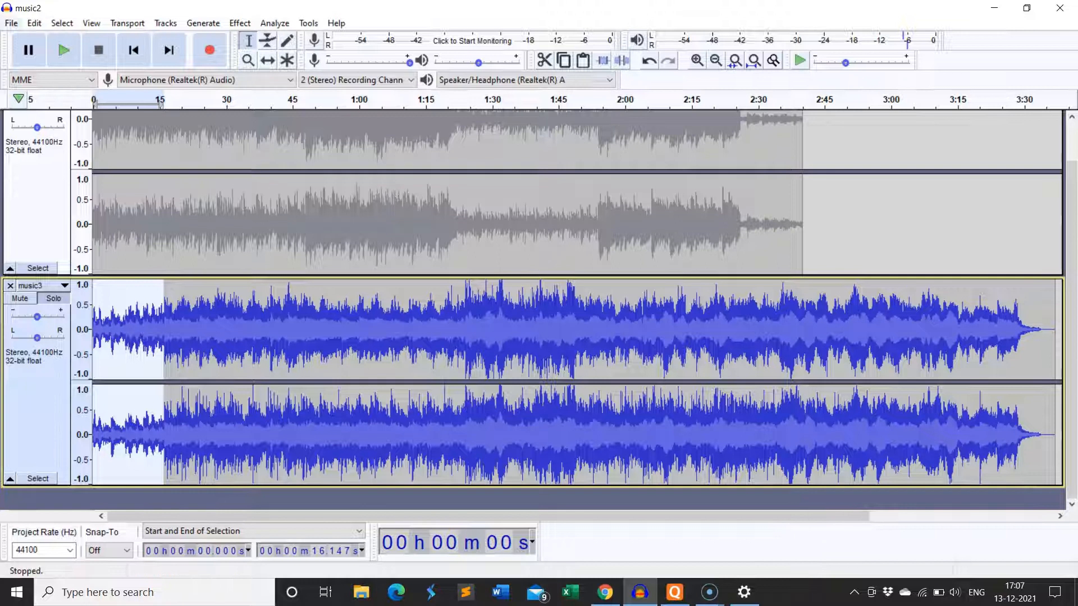
left_click(35, 24)
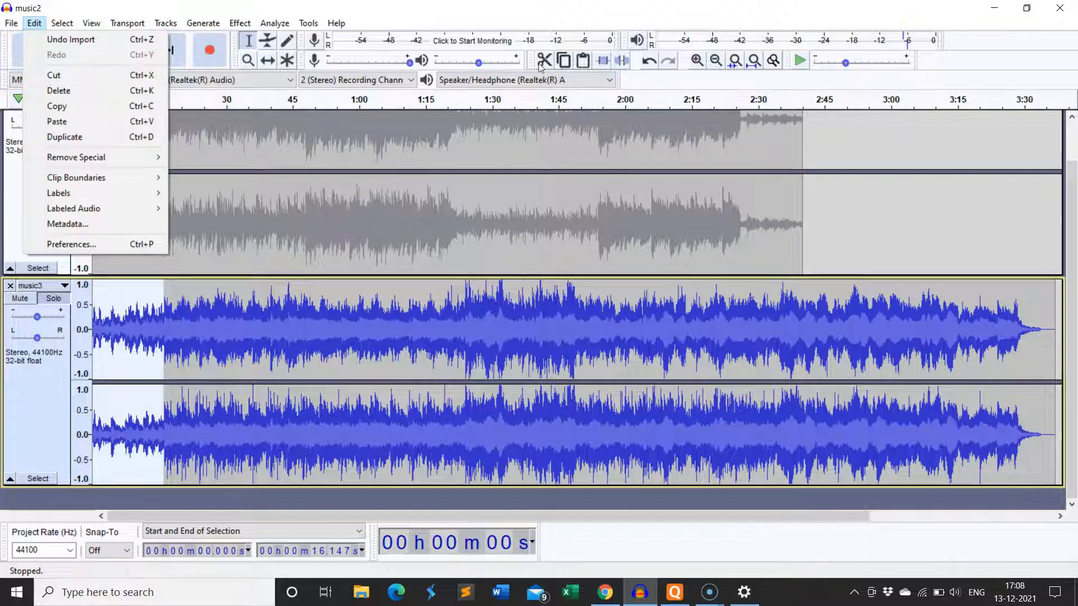
left_click(545, 9)
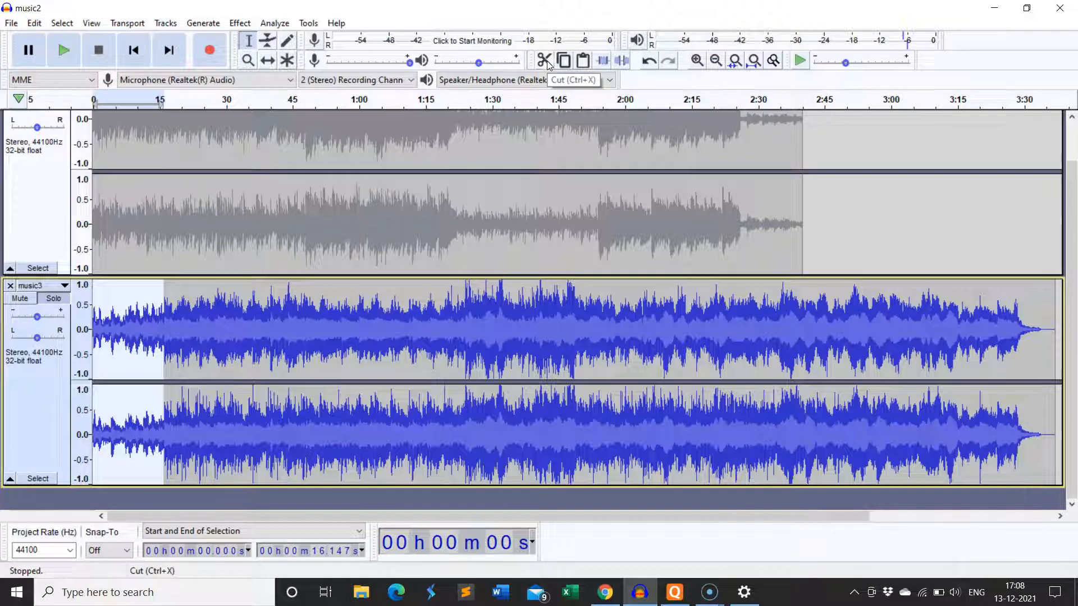
left_click(547, 62)
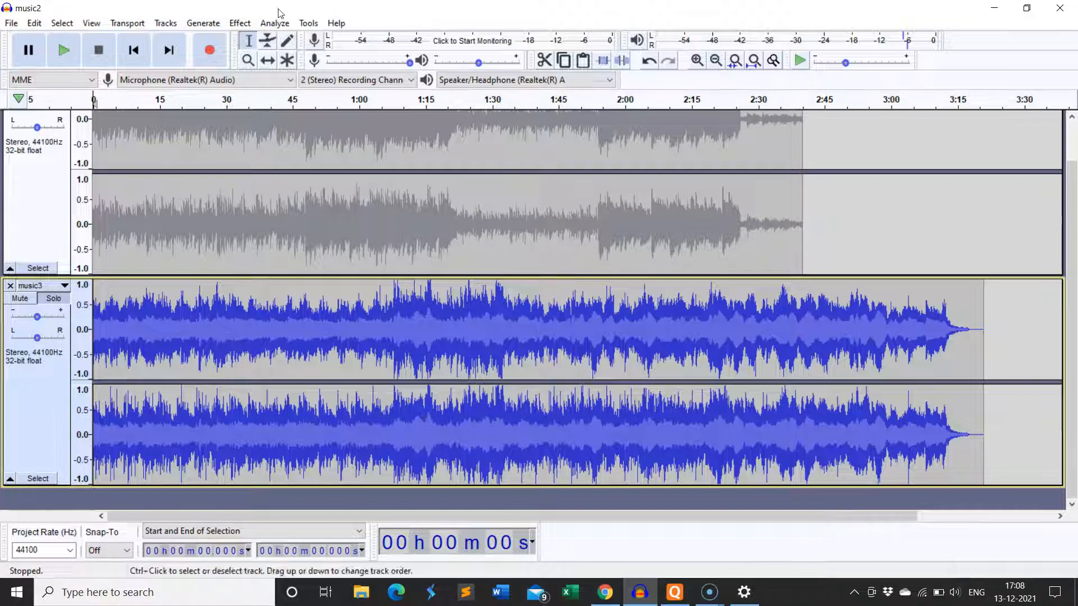
- Paste the cut audio at the very end of the music3 track
left_click(982, 314)
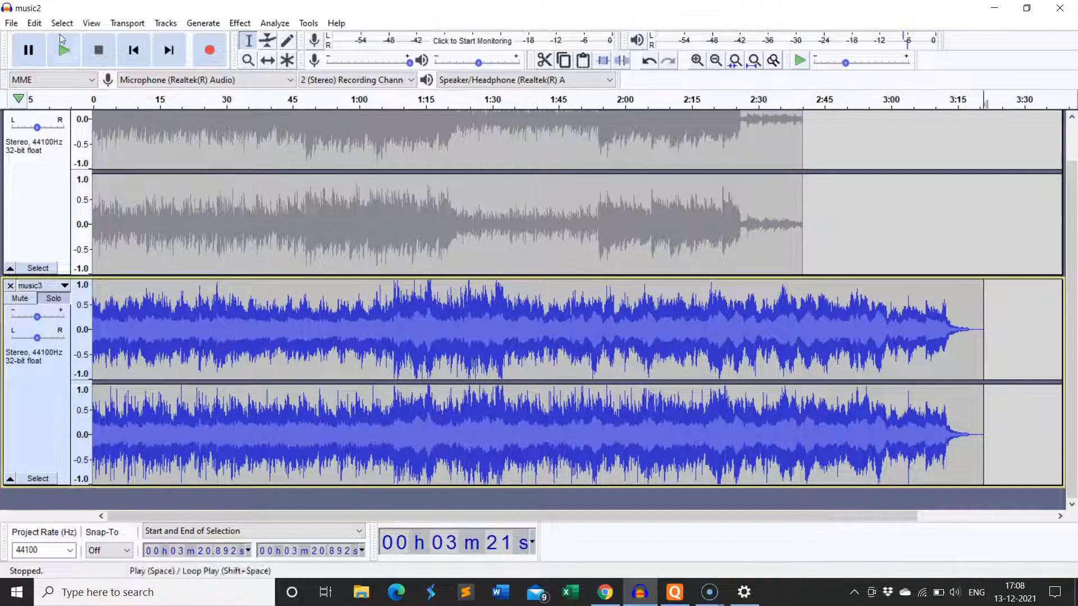
left_click(35, 24)
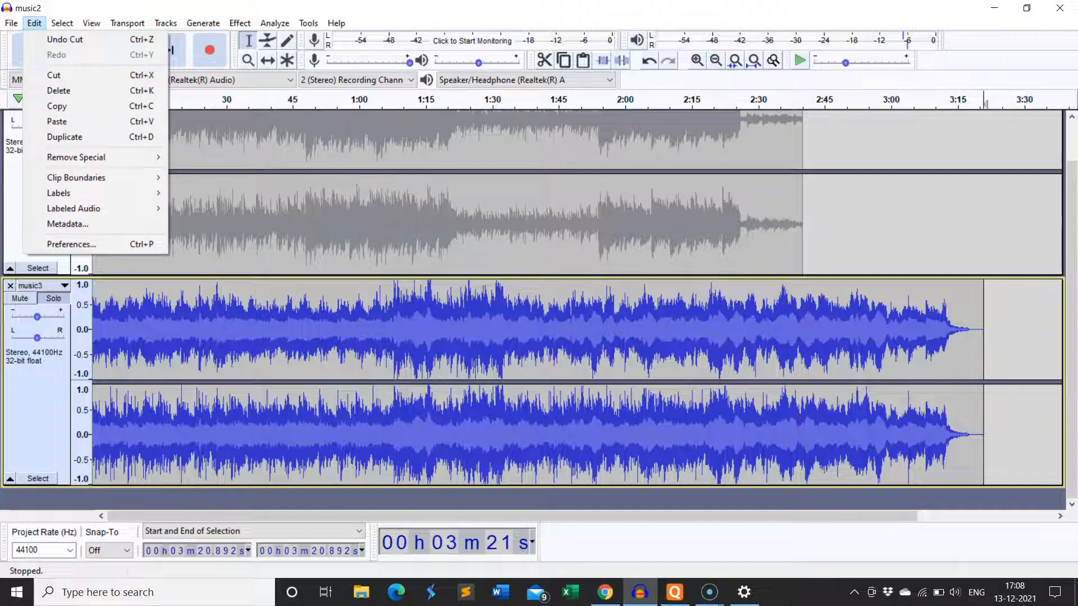
left_click(551, 9)
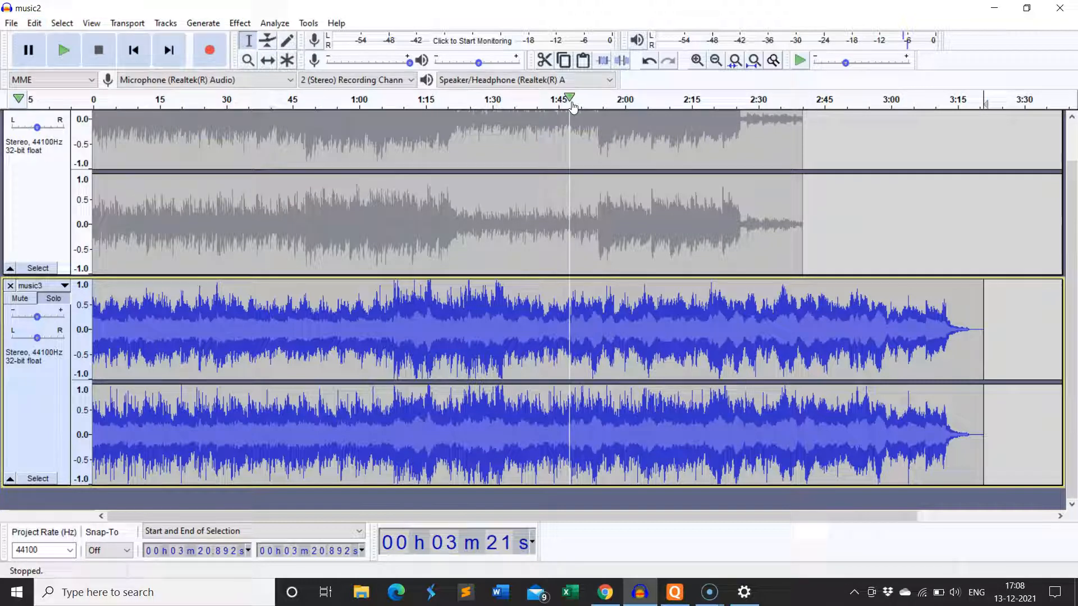
left_click(588, 65)
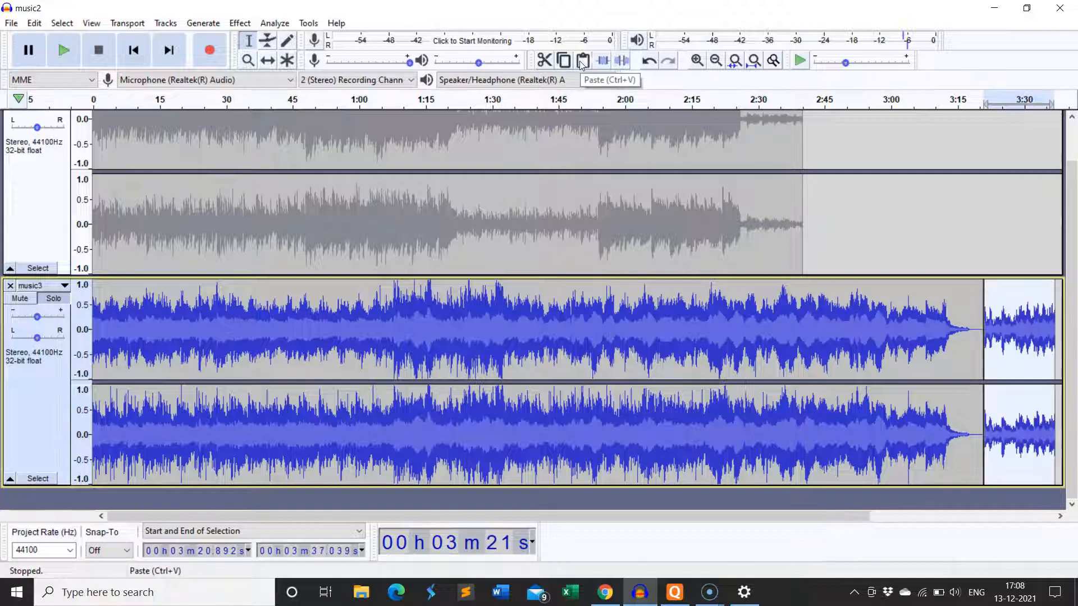
- Play music3 from about 3:18.5 into the pasted section, and undo both the paste and the cut
left_click(973, 331)
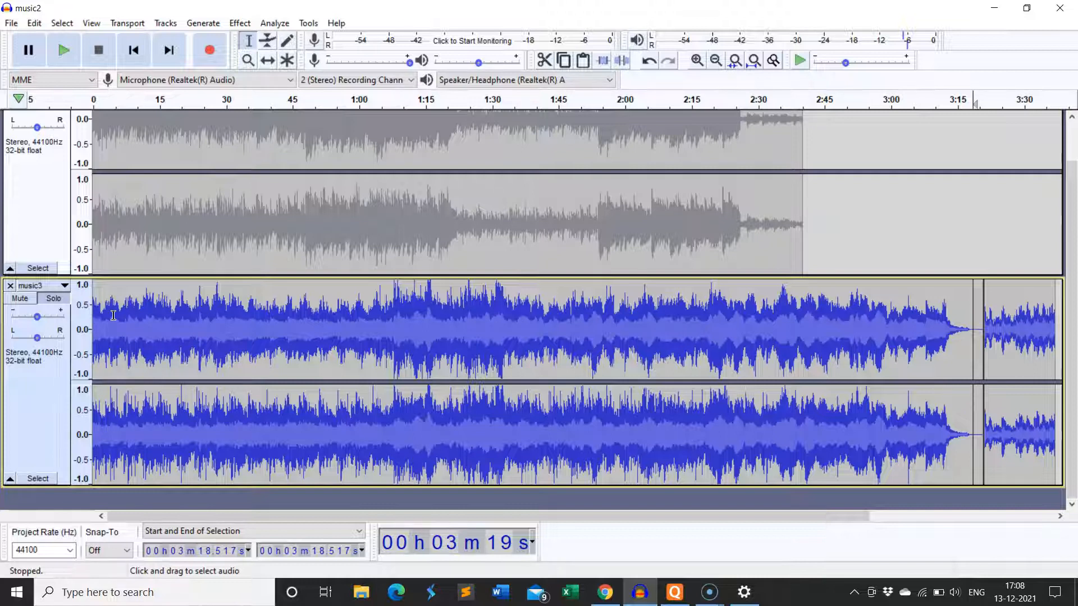
left_click(63, 59)
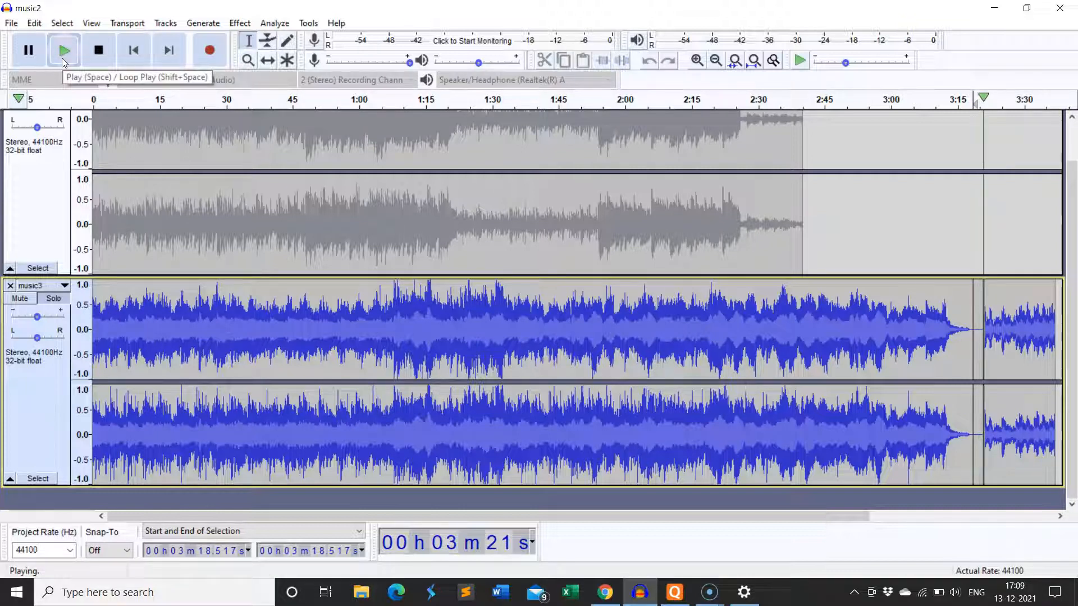
left_click(103, 58)
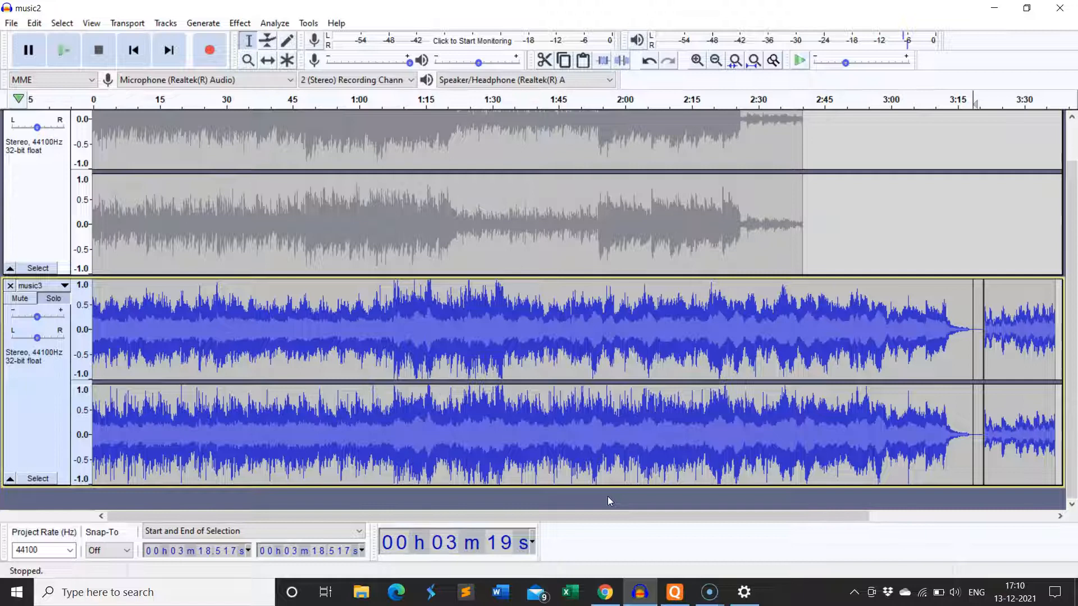
key("ctrl+z")
key("ctrl+z")
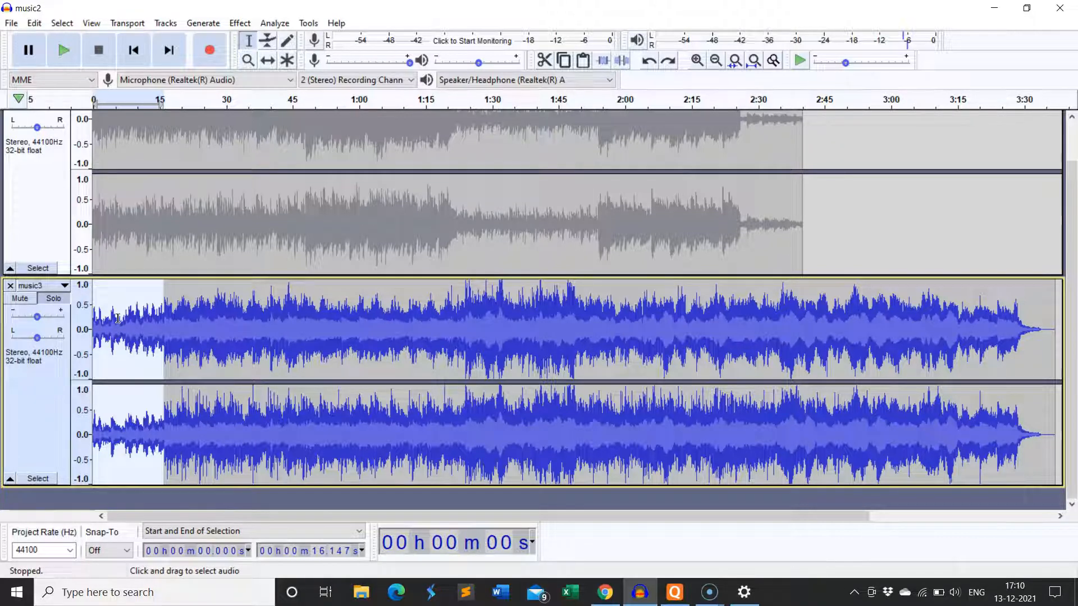
- Silence the selected opening 16.147 seconds of music3, and play the whole track from its start to check the silence
left_click(625, 62)
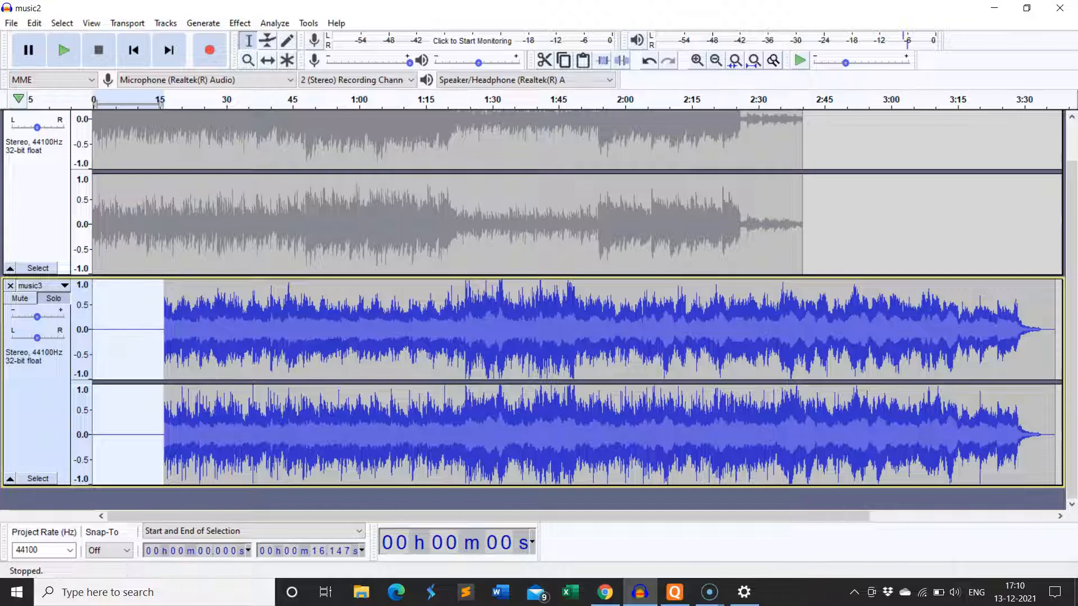
left_click(295, 343)
double_click(295, 343)
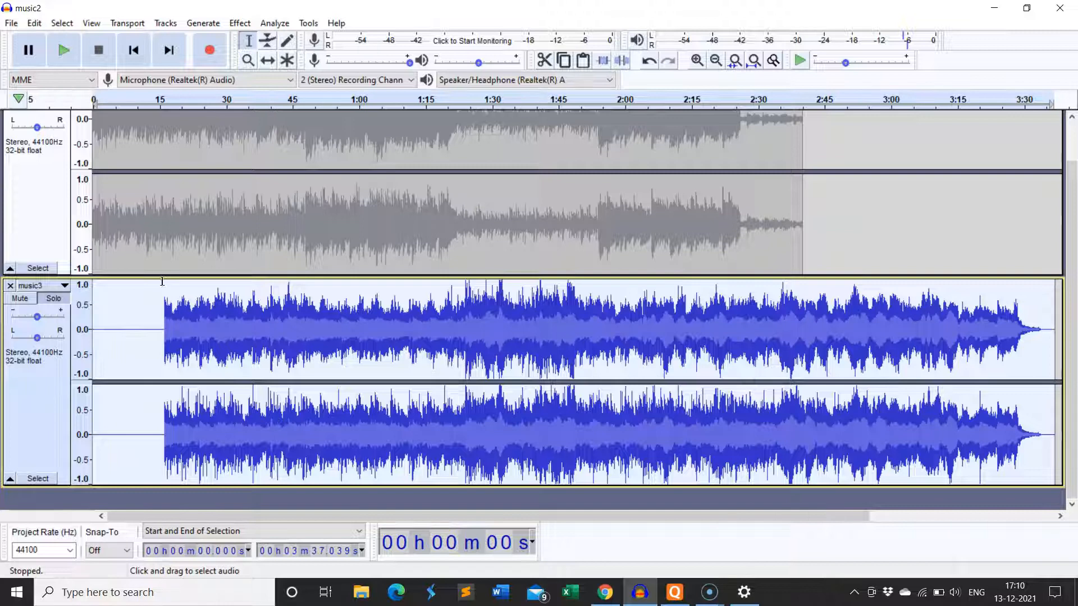
left_click(66, 47)
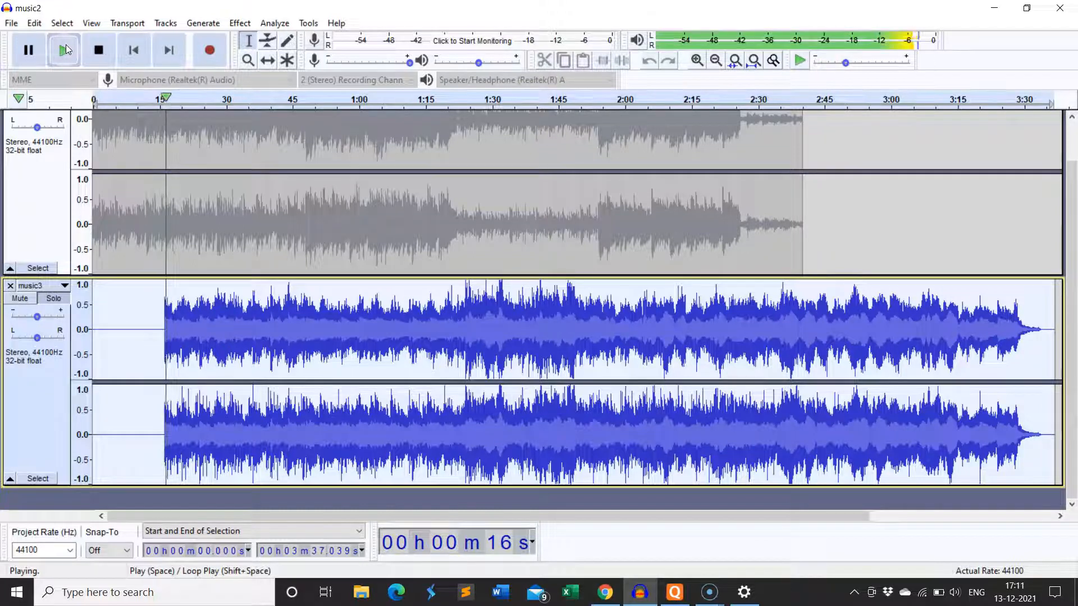
key("space")
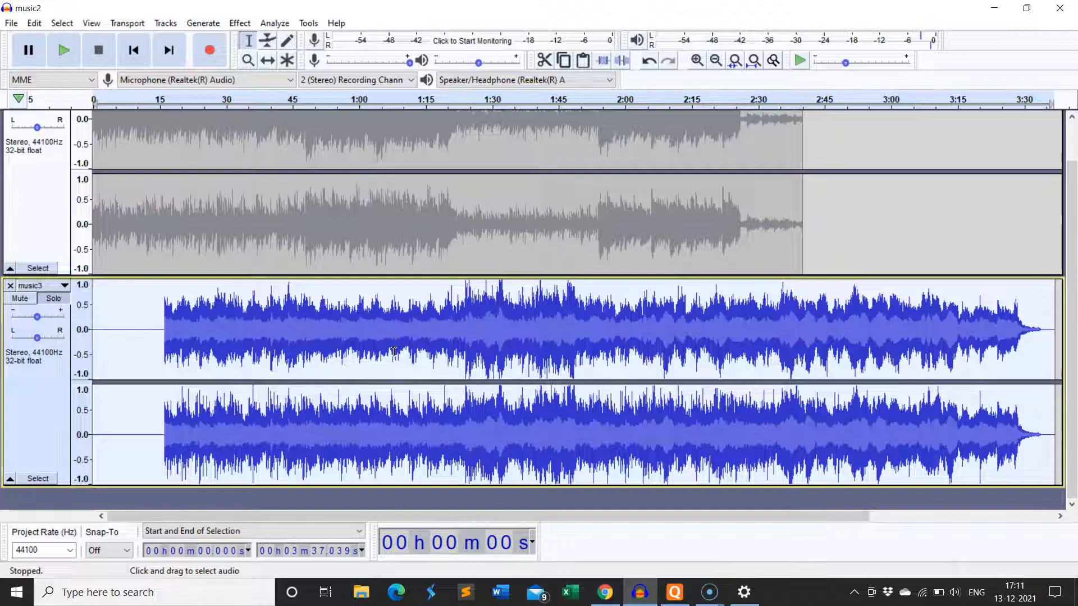
- Silence the music3 audio between about 1:08.7 and 1:22.6
left_click_drag(398, 335, 458, 334)
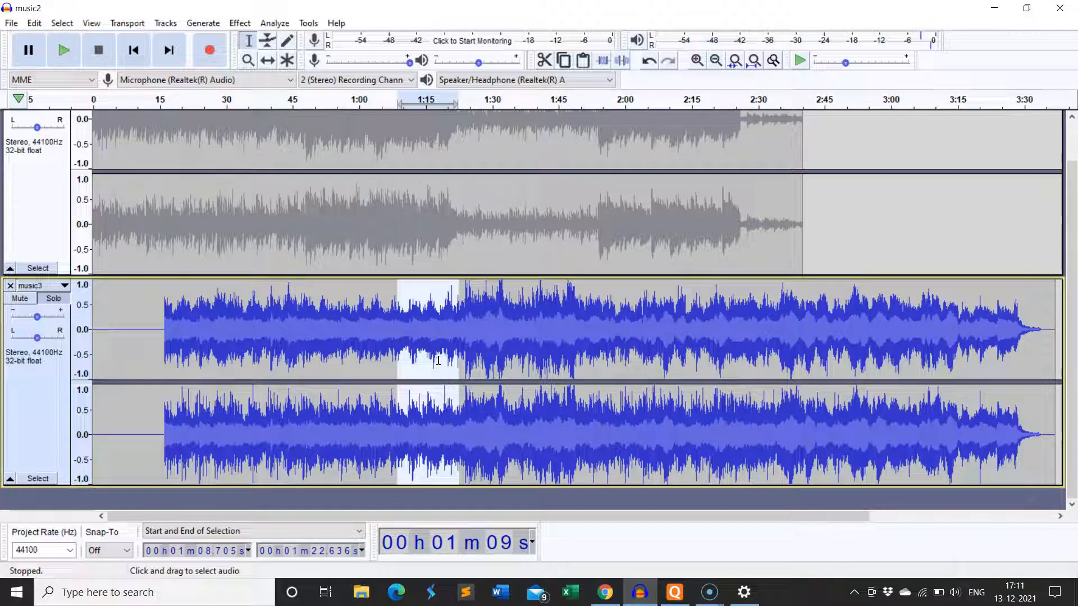
left_click(622, 62)
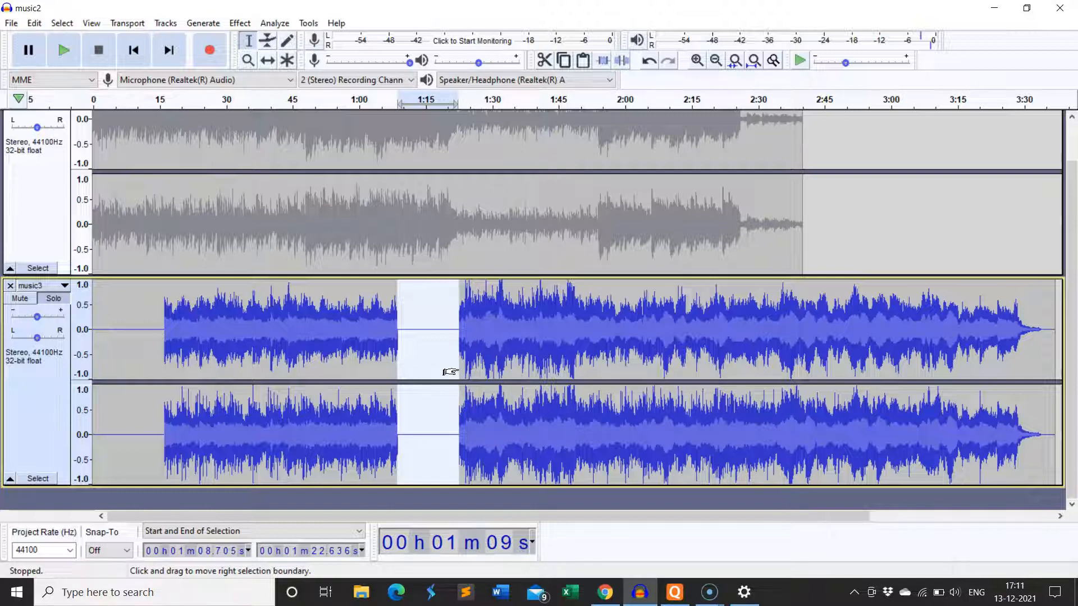
- Mute the music3 track and copy its audio between about 15.2 s and 1:09.8
scroll(450, 371, "up", 1)
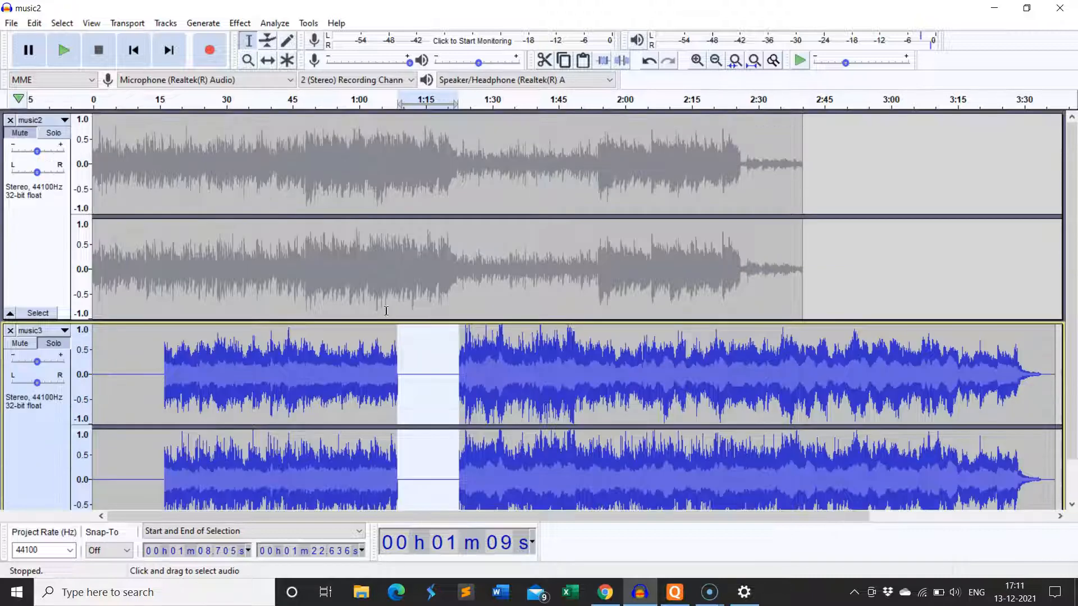
left_click(20, 343)
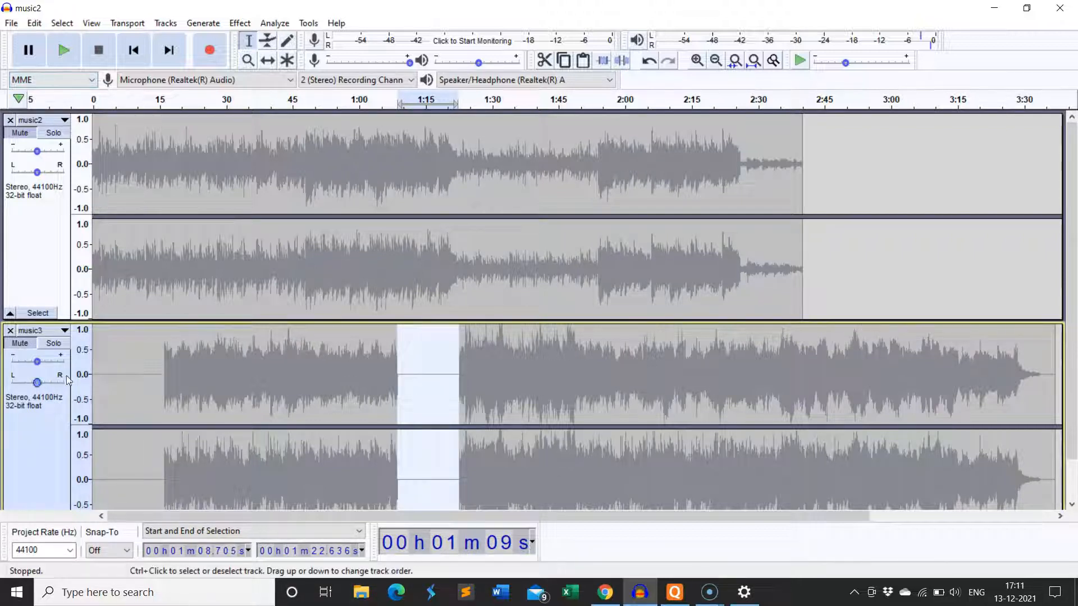
left_click_drag(161, 353, 402, 360)
scroll(395, 364, "down", 1)
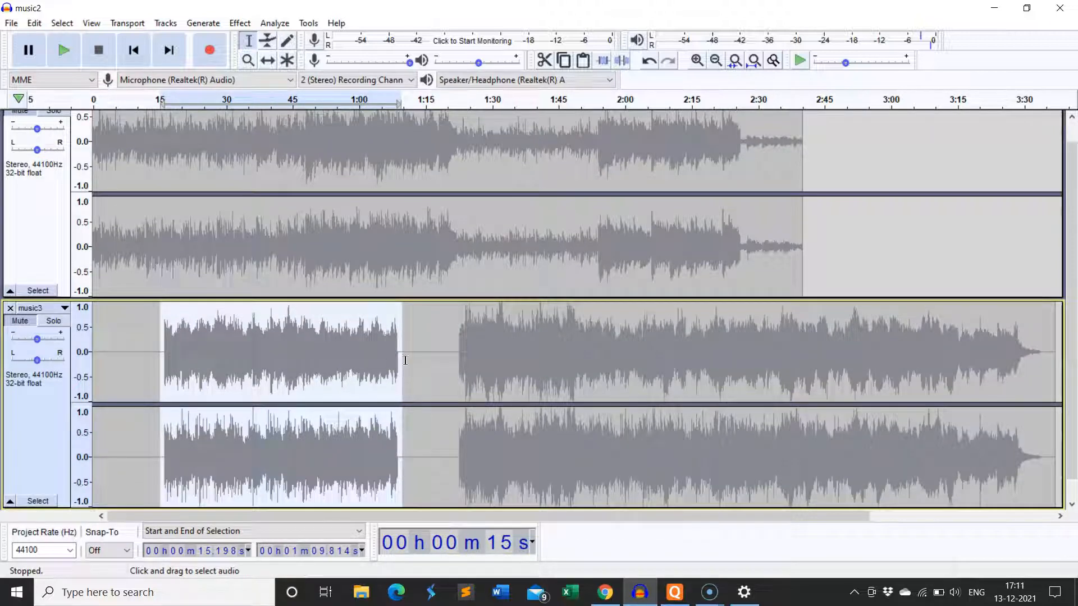
scroll(497, 360, "up", 1)
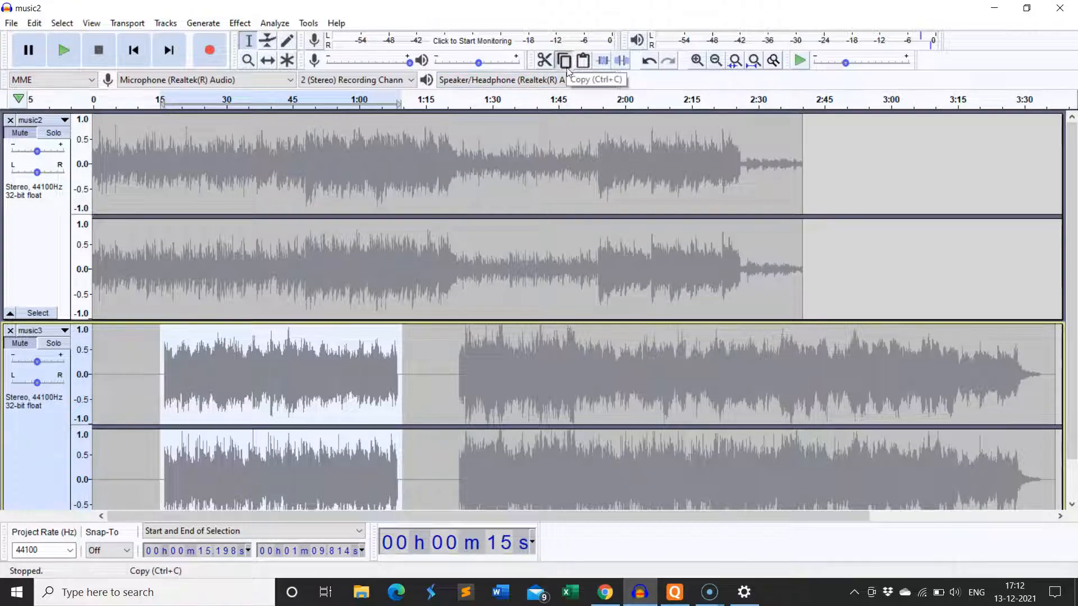
- Paste the copied section into the music2 track three times, at about 1:26.1, 2:21.5 and 3:16.6
left_click(475, 179)
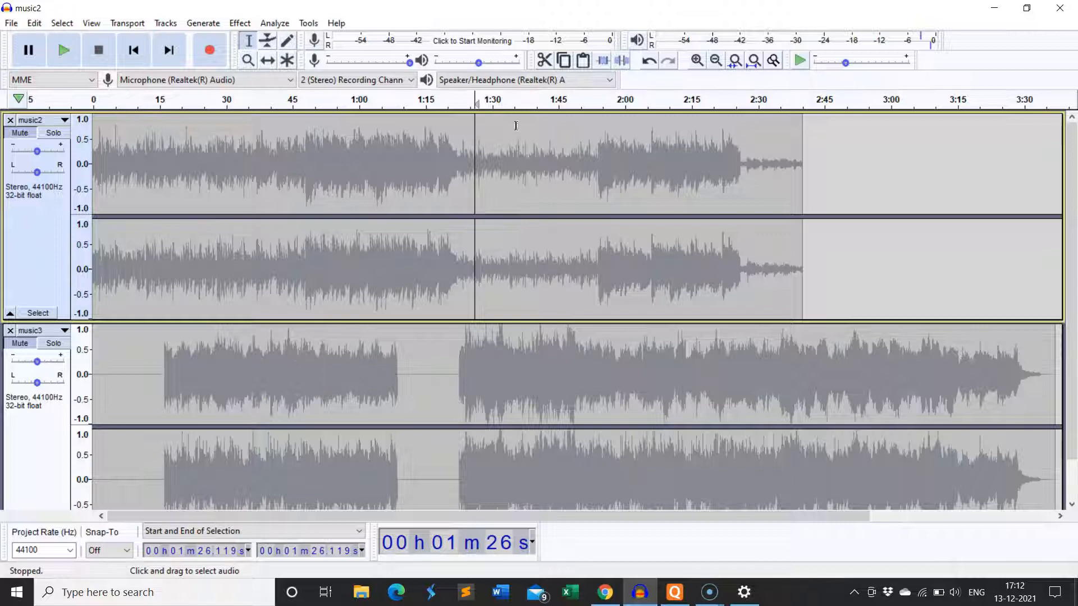
left_click(585, 61)
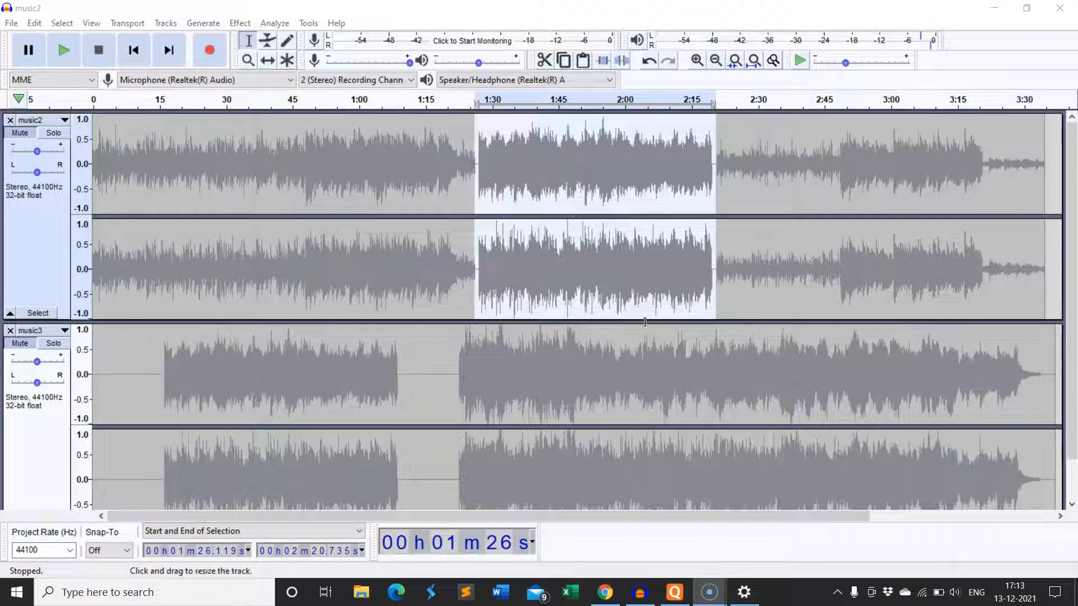
left_click(720, 268)
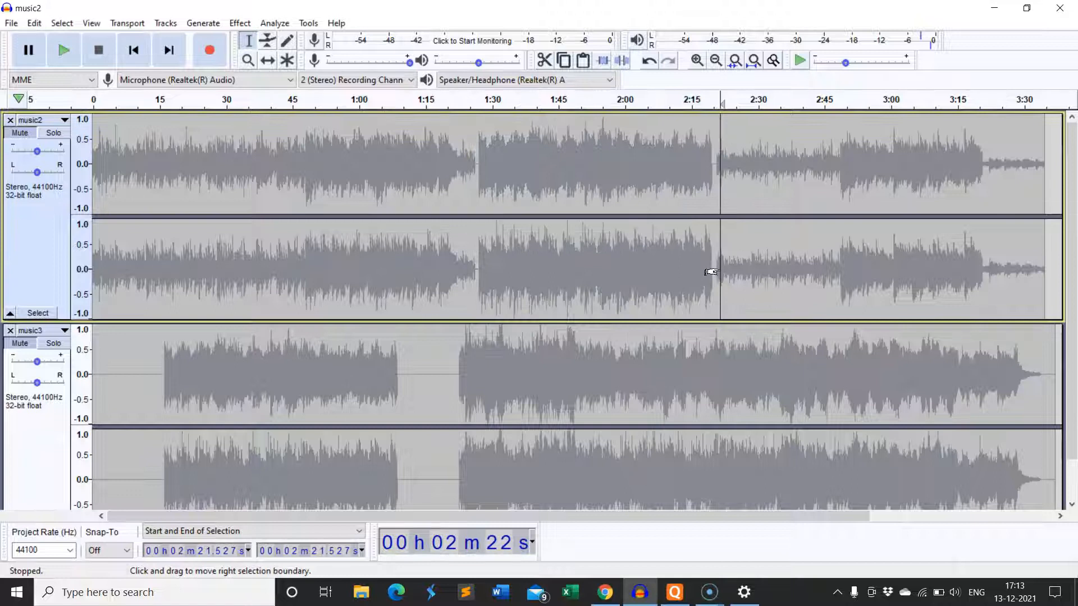
key("ctrl+v")
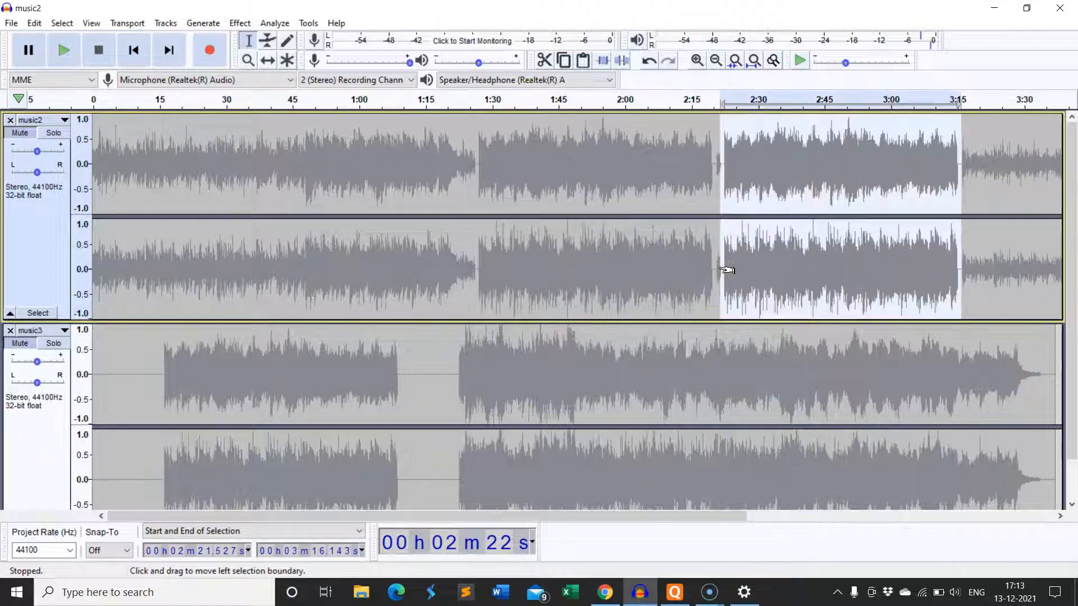
left_click(964, 261)
key("ctrl+v")
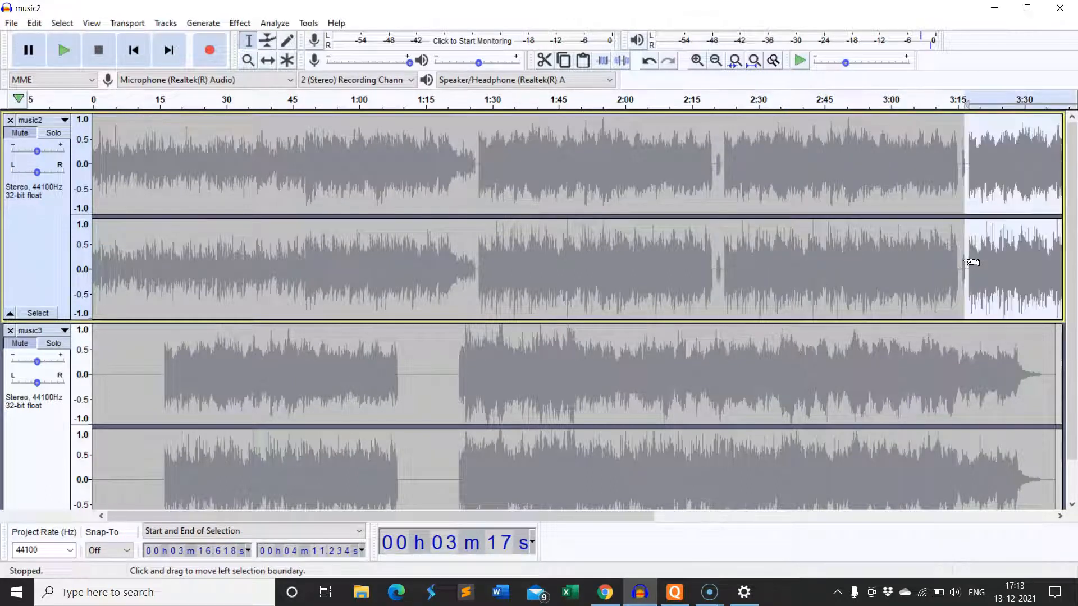
left_click_drag(523, 521, 564, 522)
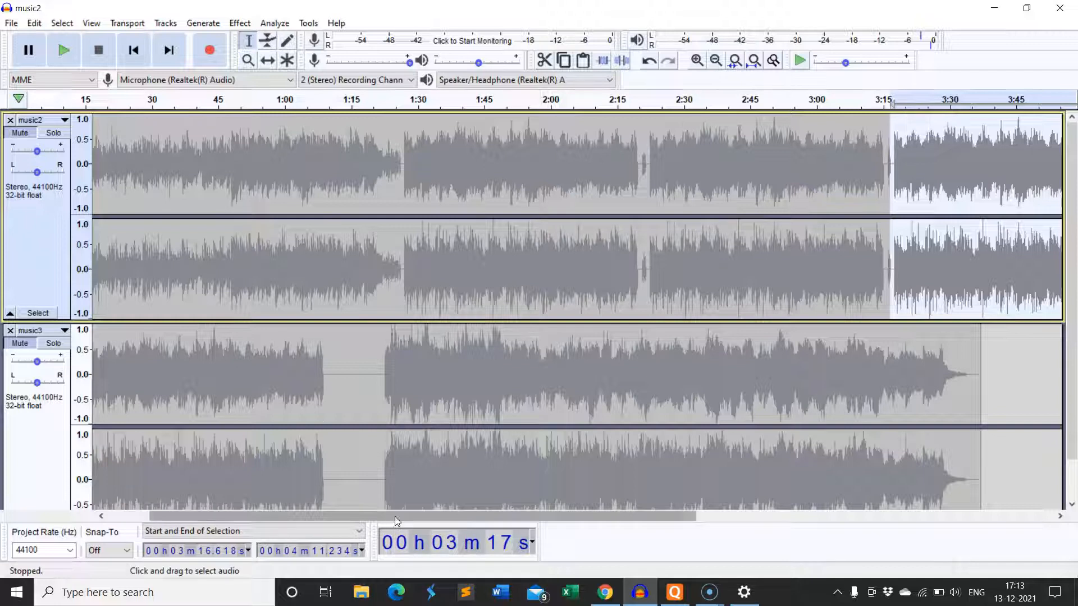
left_click_drag(396, 516, 477, 521)
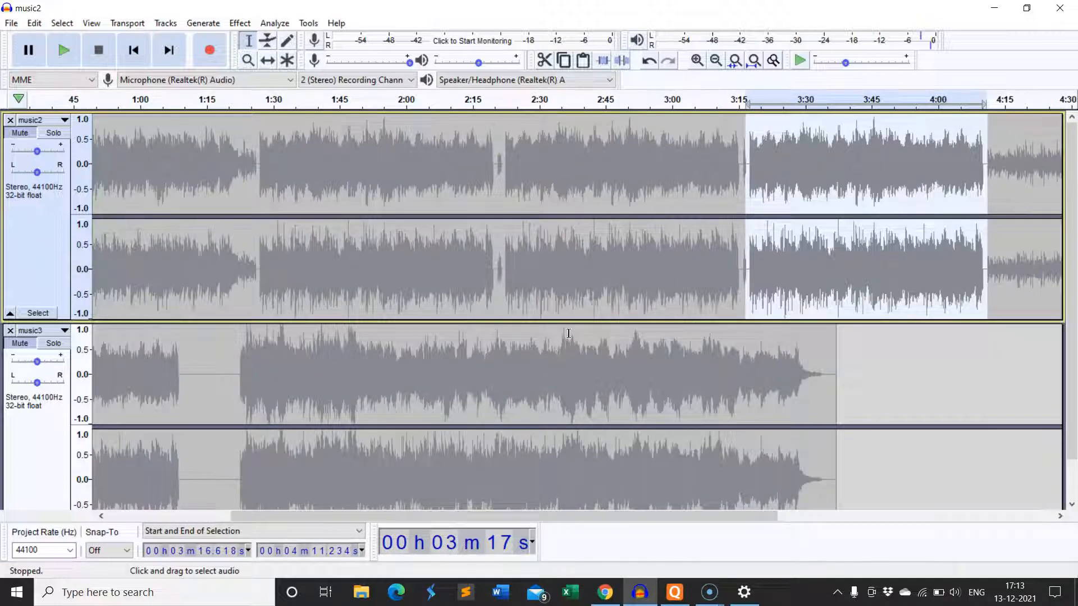
left_click_drag(339, 517, 192, 513)
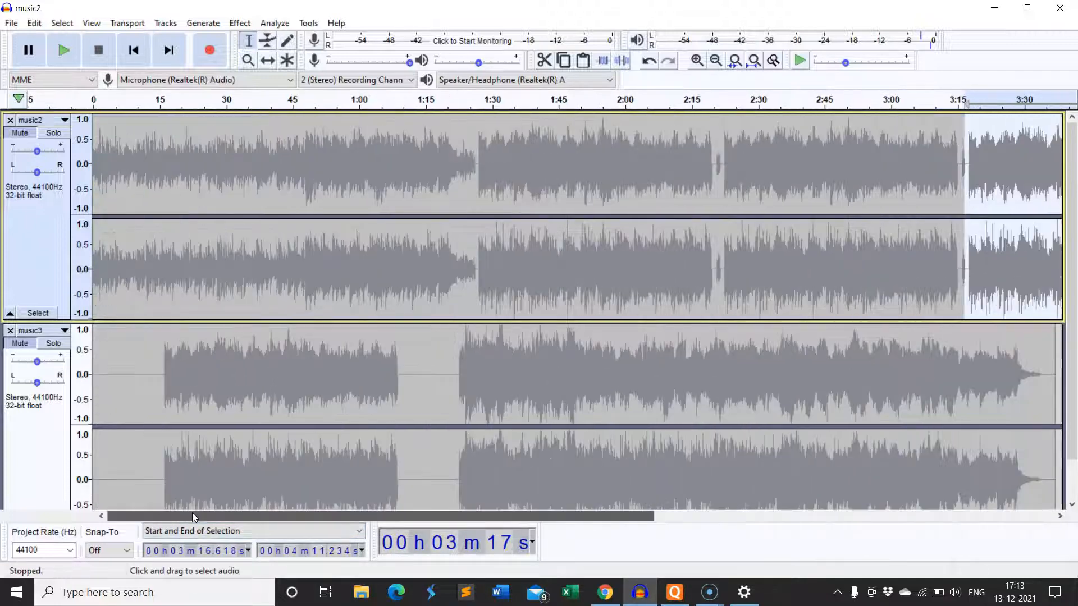
- Unmute music2 and trim away all of its audio outside the range from about 40.4 s to 47.0 s
left_click(15, 135)
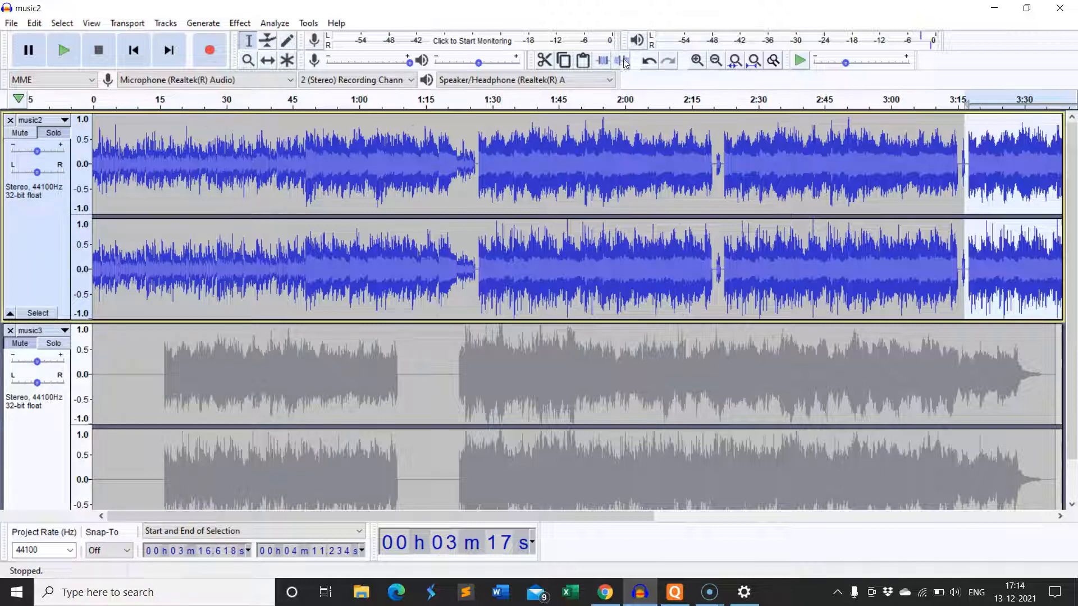
left_click(272, 159)
left_click_drag(284, 159, 301, 160)
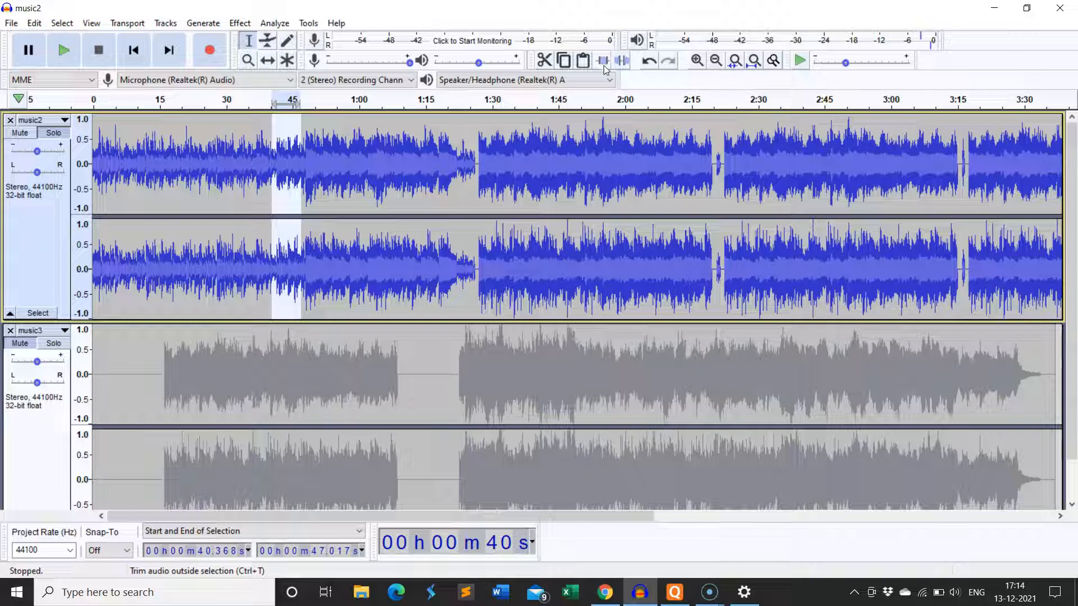
left_click(603, 61)
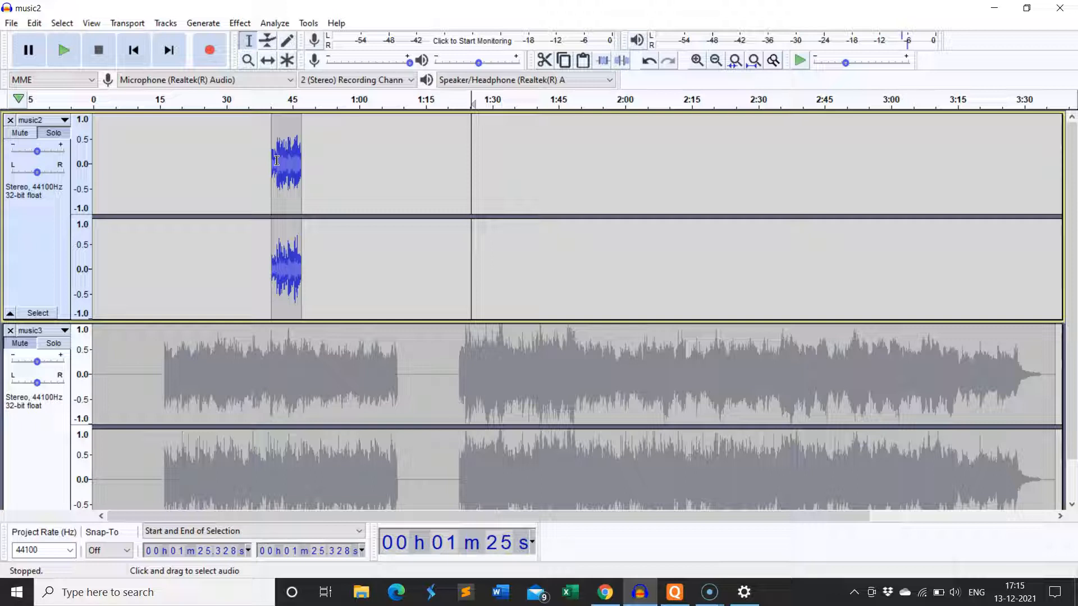
- Shift the trimmed music2 clip in time so that it starts at 0 on the timeline
left_click(268, 61)
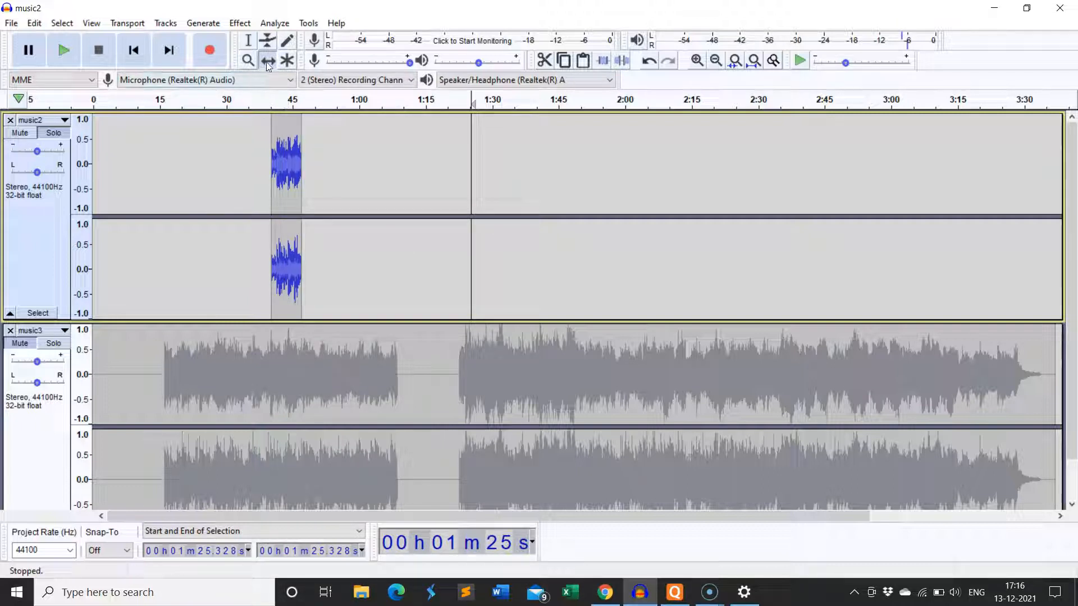
left_click_drag(289, 158, 114, 193)
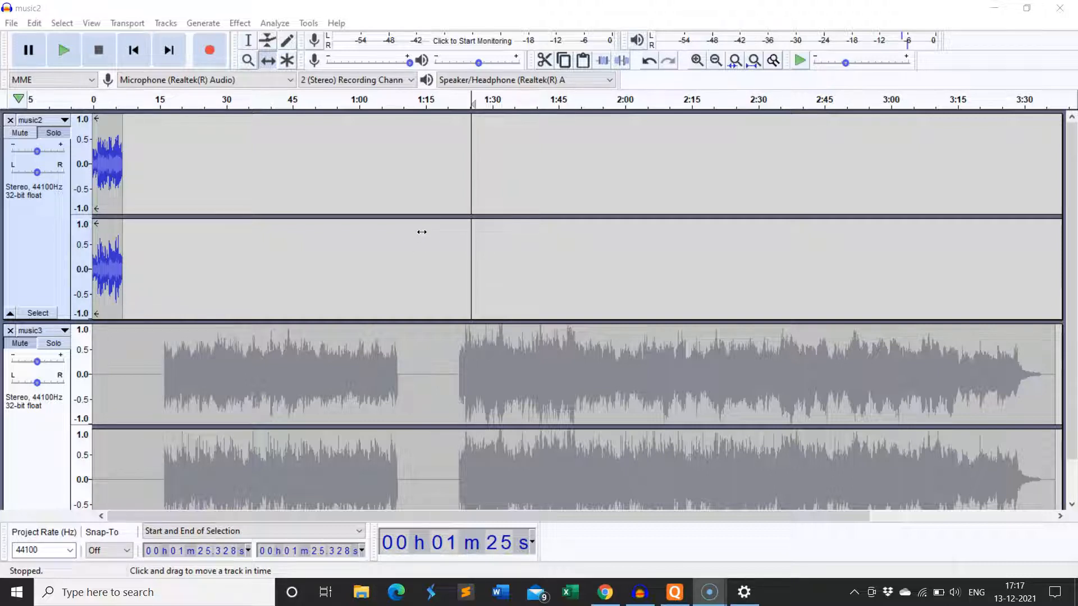
left_click(34, 23)
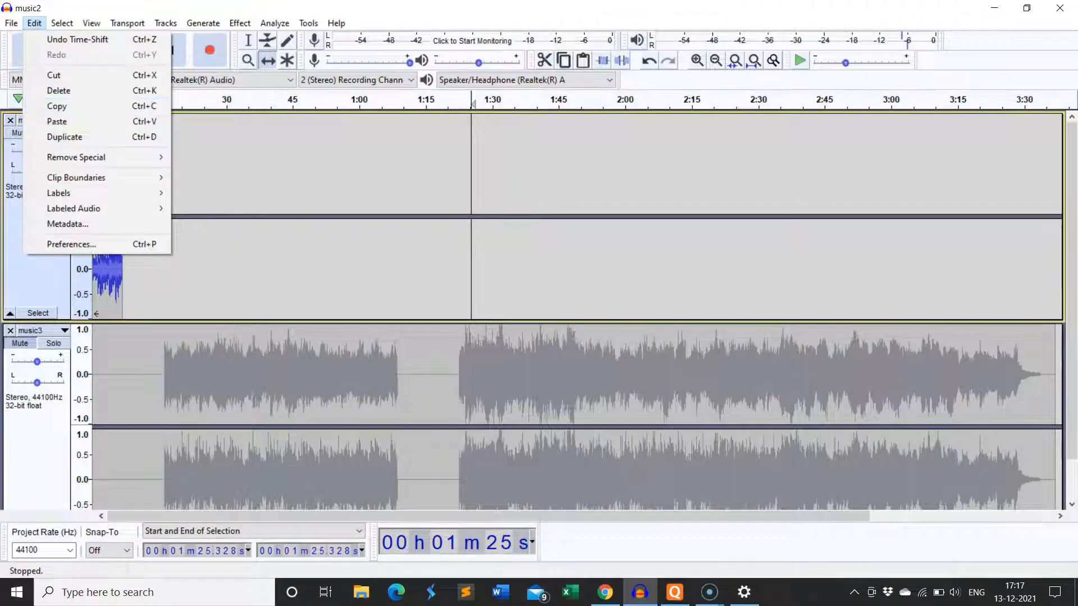
key("Escape")
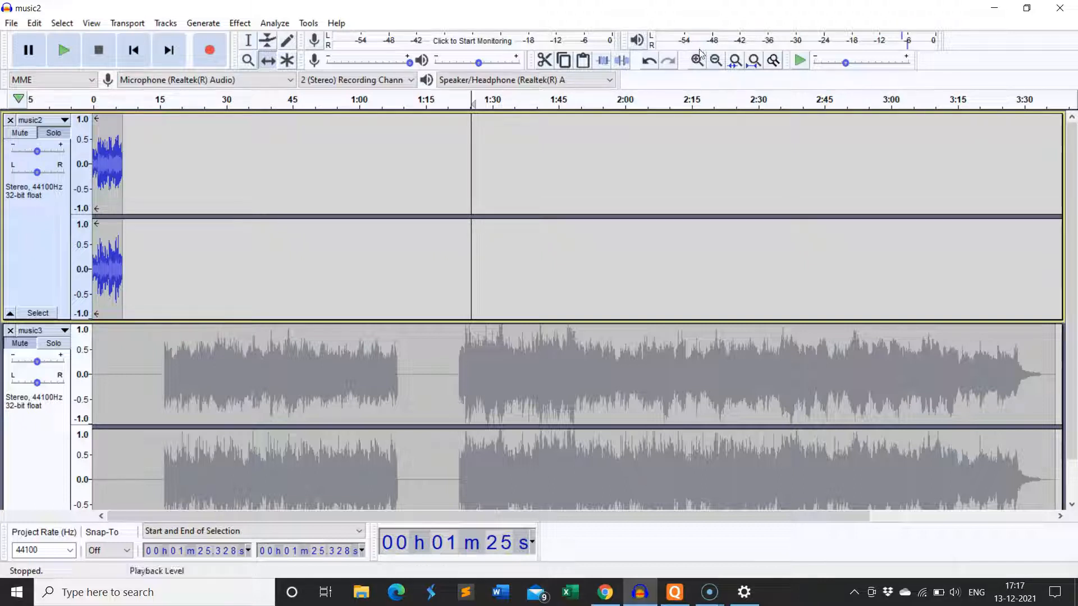